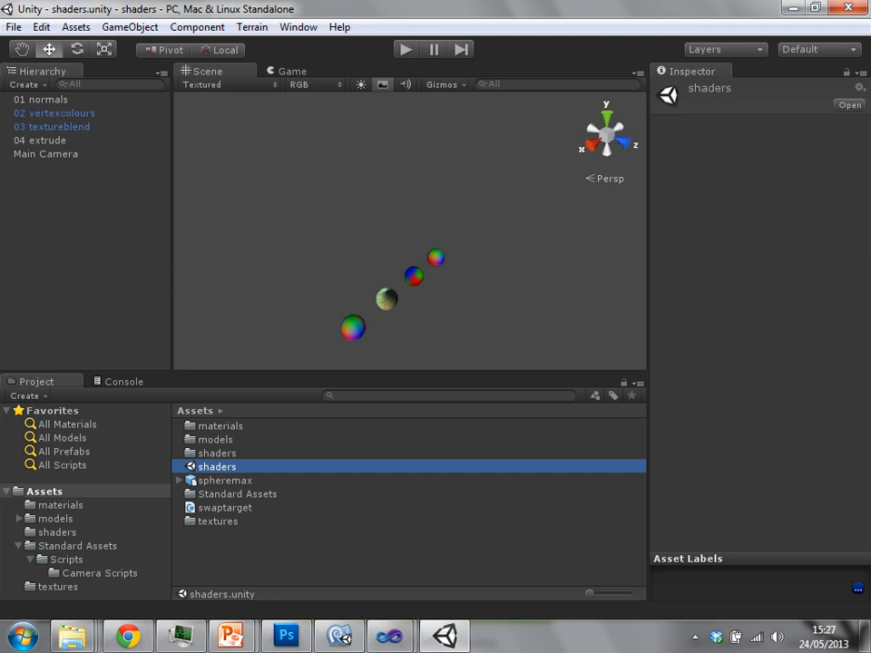
# Step: Inspect the example objects from 01 normals to 04 extrude, ending with 03 textureblend selected and all four spheres in view
pyautogui.click(41, 99)
pyautogui.press('Down')
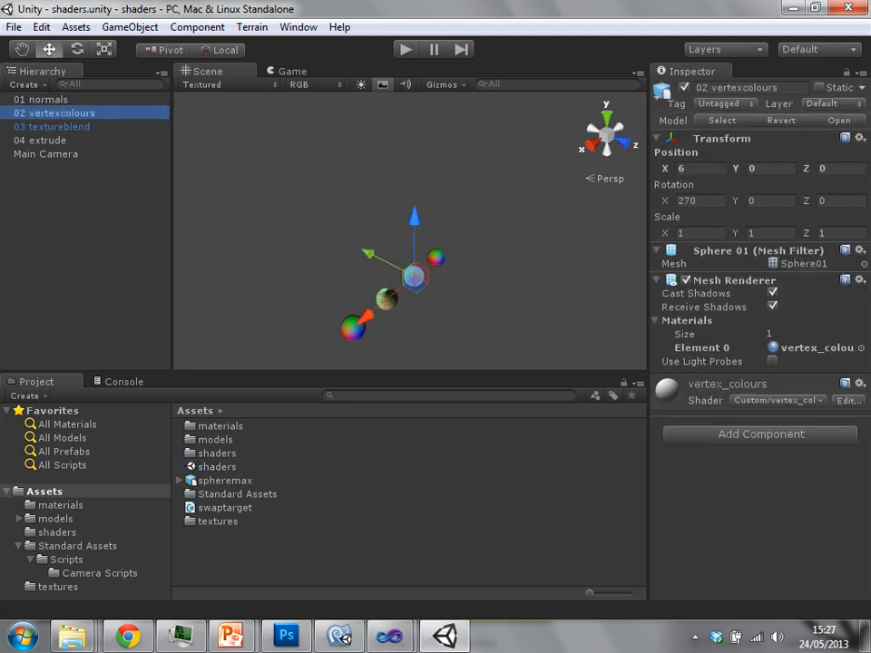
pyautogui.press('Down')
pyautogui.press('Down')
pyautogui.press('Up')
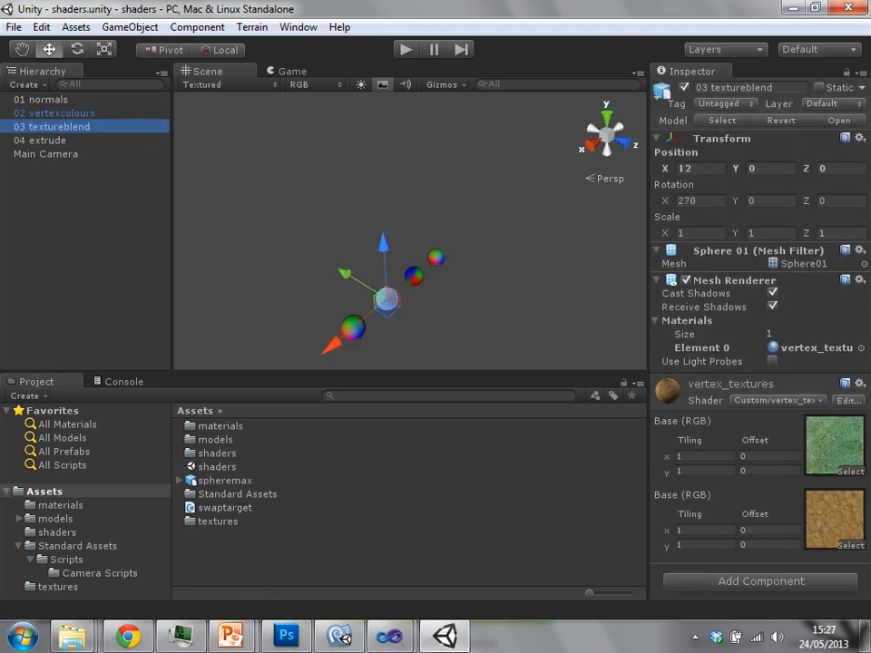
pyautogui.keyDown('alt'); pyautogui.moveTo(393, 272); pyautogui.dragTo(191, 277); pyautogui.keyUp('alt')
pyautogui.scroll(8, 393, 167)
pyautogui.moveTo(410, 231); pyautogui.dragTo(438, 225, button='middle')
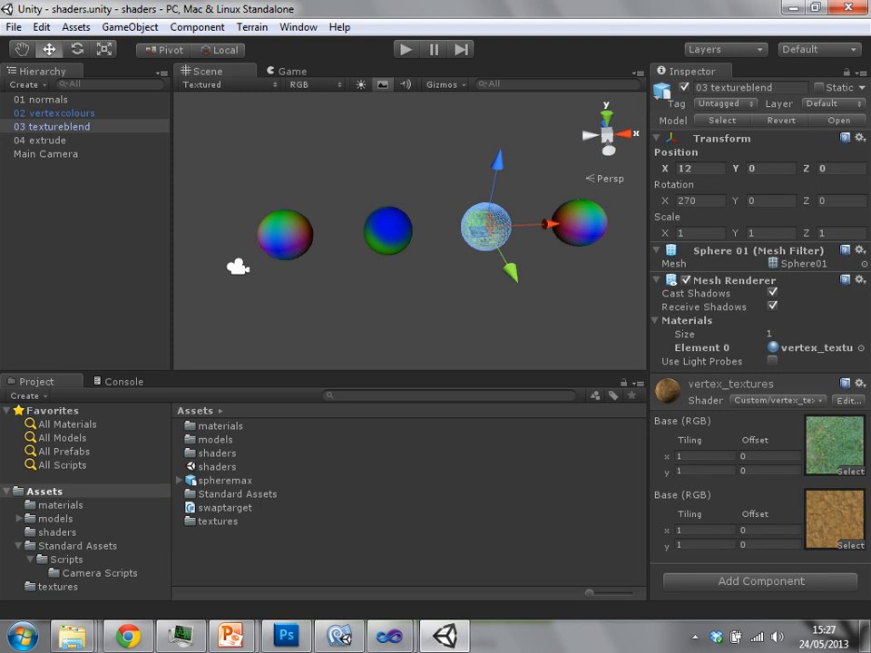
# Step: Review the shaders available for the 03 textureblend sphere's material, keeping the current shader
pyautogui.click(778, 400)
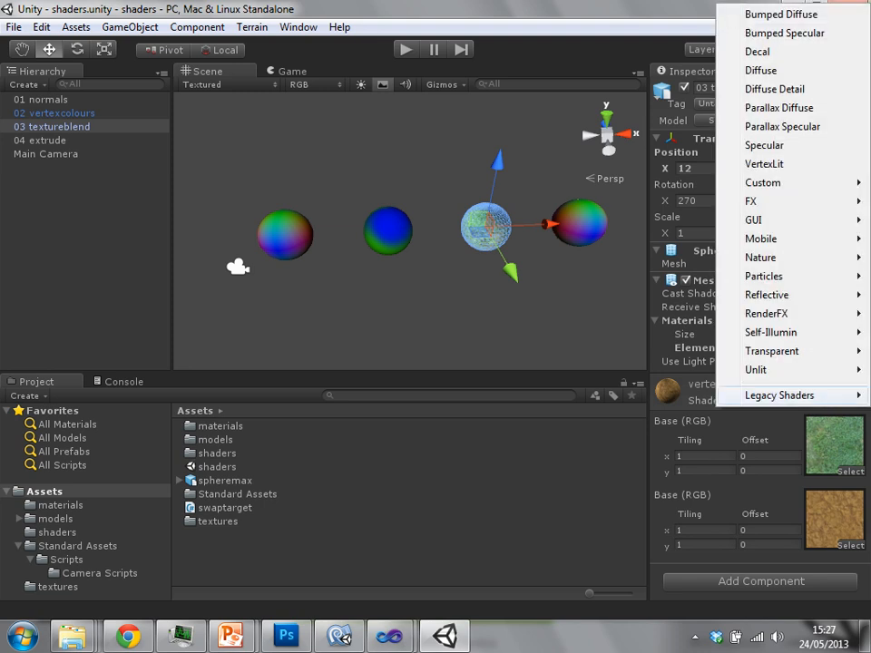
pyautogui.click(490, 309)
pyautogui.click(486, 227)
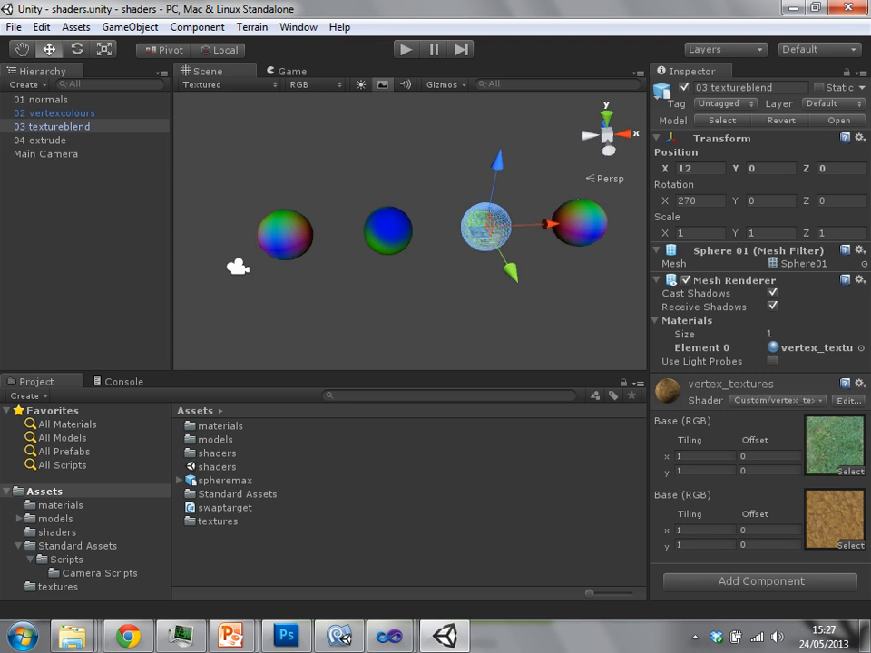
# Step: Add a new sphere to the scene and frame it in the scene view
pyautogui.click(24, 84)
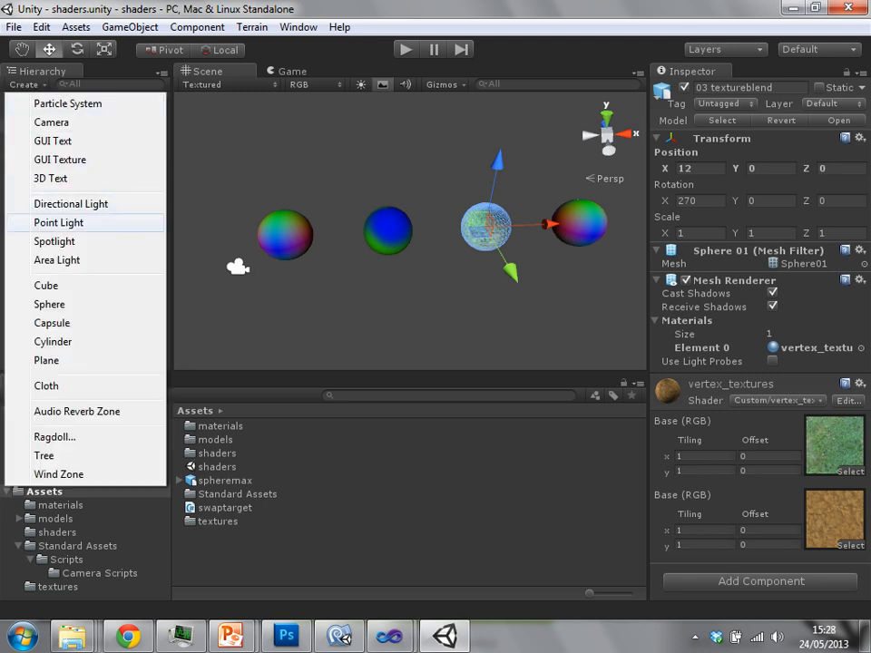
pyautogui.click(51, 304)
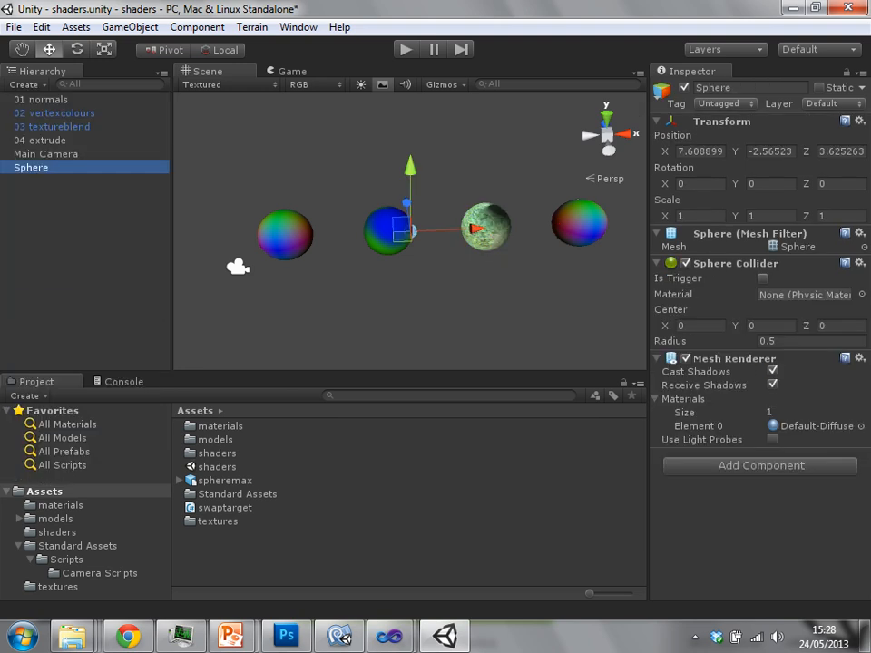
pyautogui.press('f')
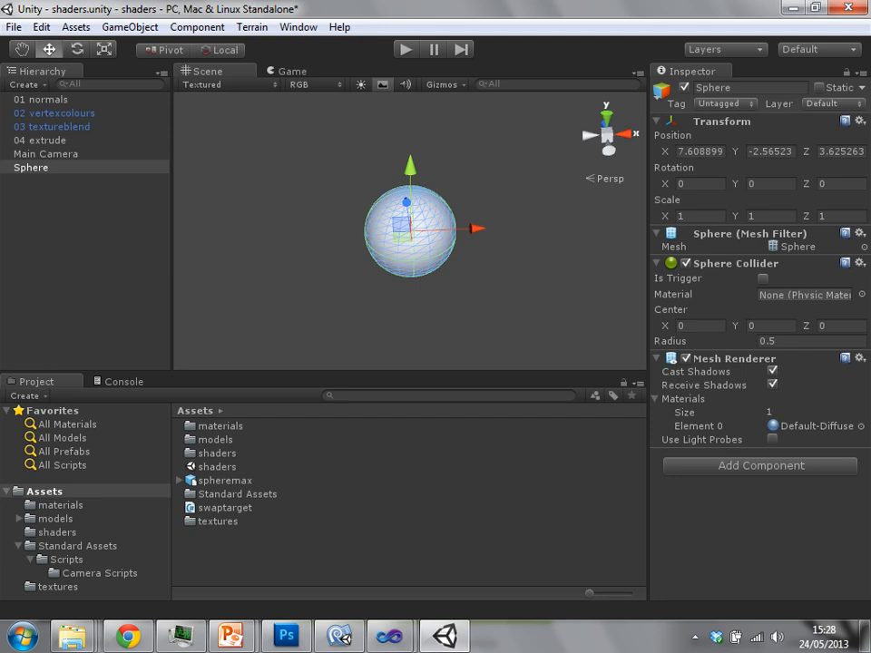
# Step: Remove the new sphere's Mesh Renderer component, and undo the removal
pyautogui.rightClick(676, 358)
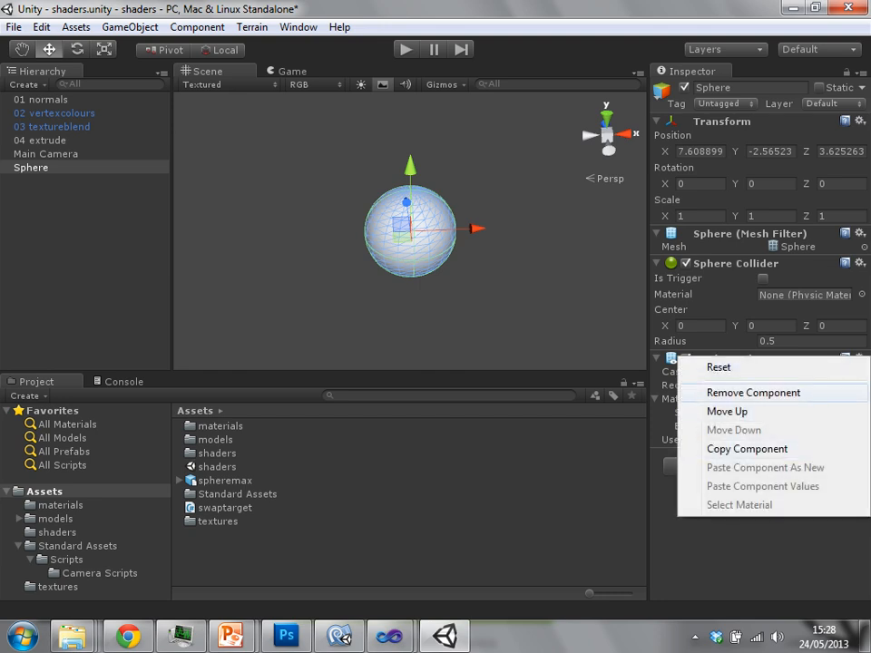
pyautogui.click(719, 391)
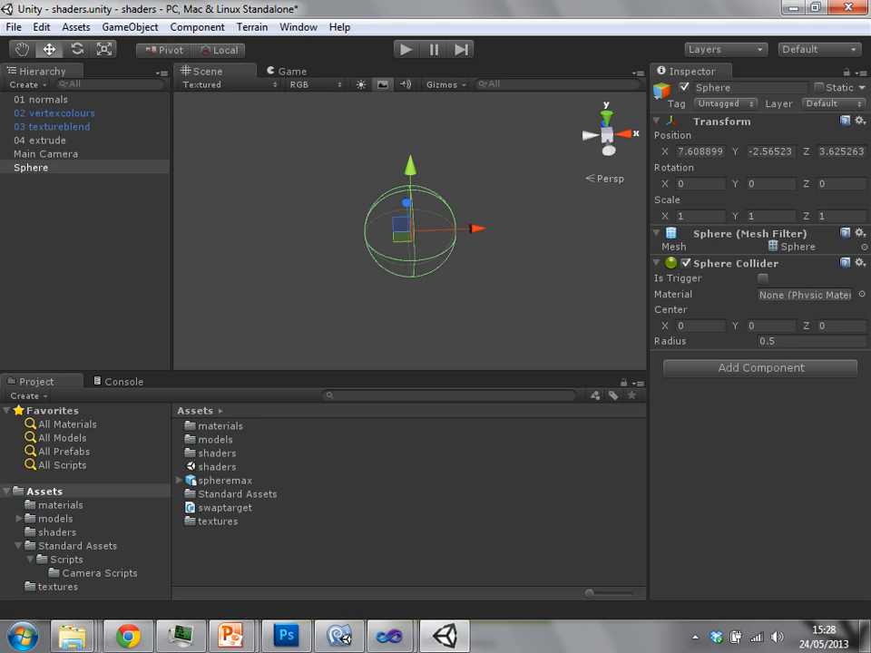
pyautogui.hotkey('ctrl', 'z')
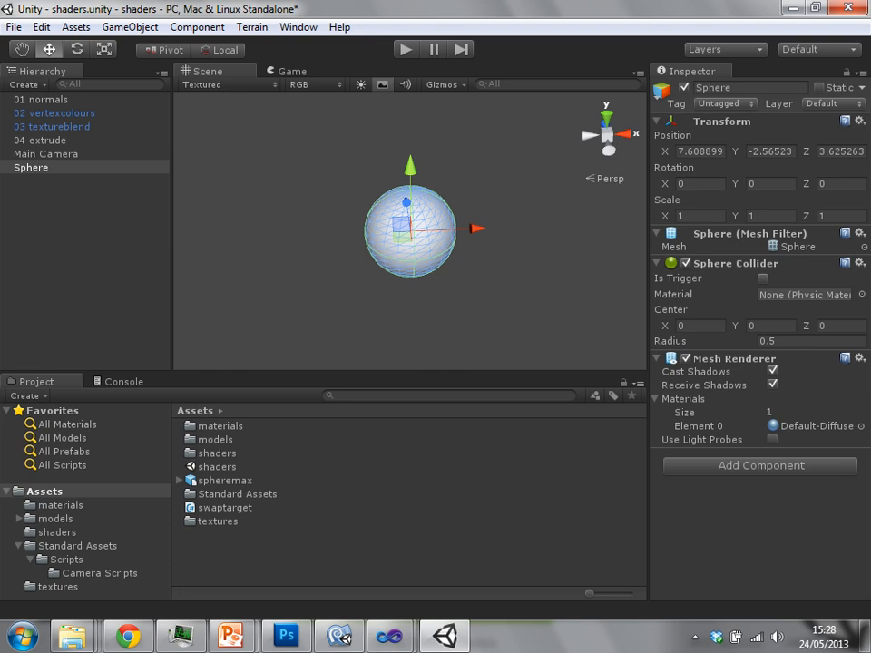
# Step: Delete the newly added sphere from the scene
pyautogui.moveTo(410, 231); pyautogui.dragTo(437, 207, button='middle')
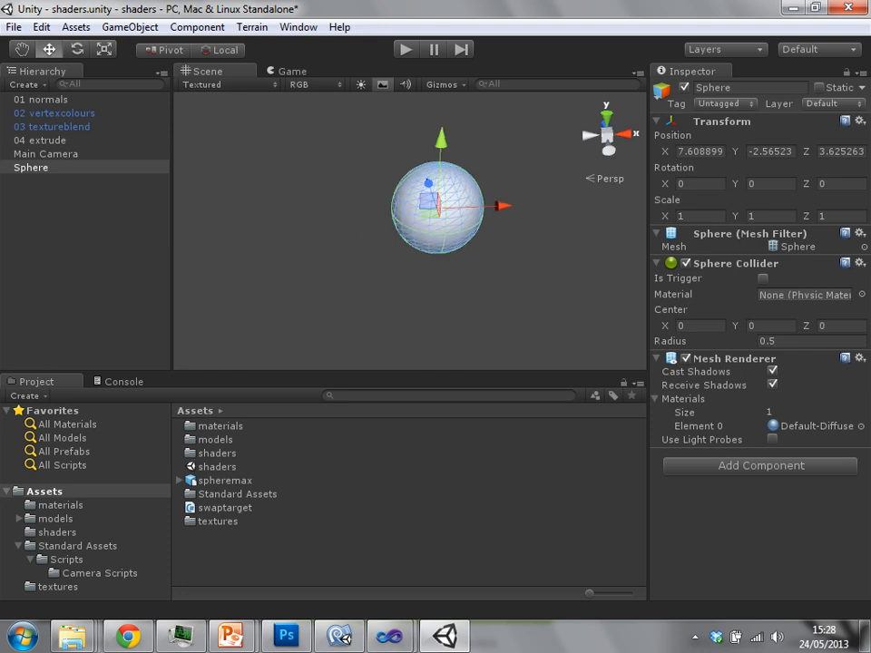
pyautogui.press('Delete')
pyautogui.scroll(-3, 409, 231)
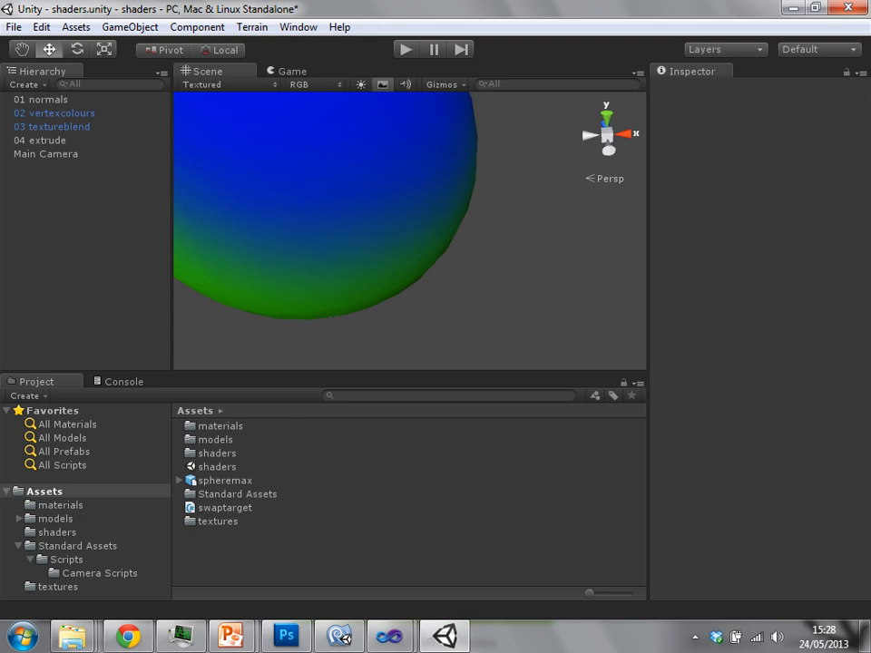
# Step: Inspect the components and materials of the 03 textureblend sphere and the 01 normals sphere
pyautogui.scroll(-10, 409, 230)
pyautogui.scroll(1, 409, 230)
pyautogui.moveTo(522, 200); pyautogui.dragTo(296, 260, button='middle')
pyautogui.scroll(-4, 409, 230)
pyautogui.click(349, 259)
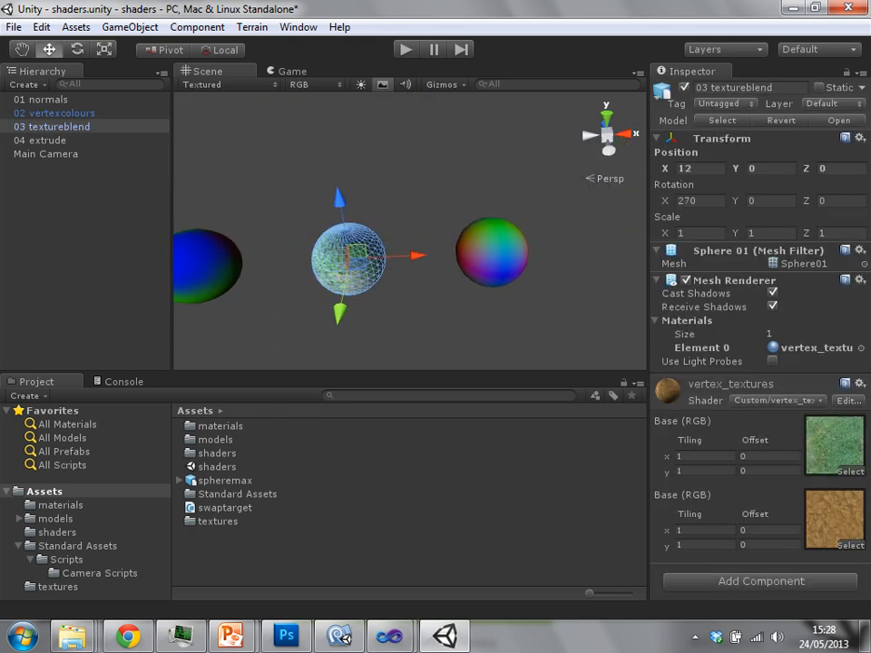
pyautogui.moveTo(349, 258); pyautogui.dragTo(687, 238, button='middle')
pyautogui.click(386, 253)
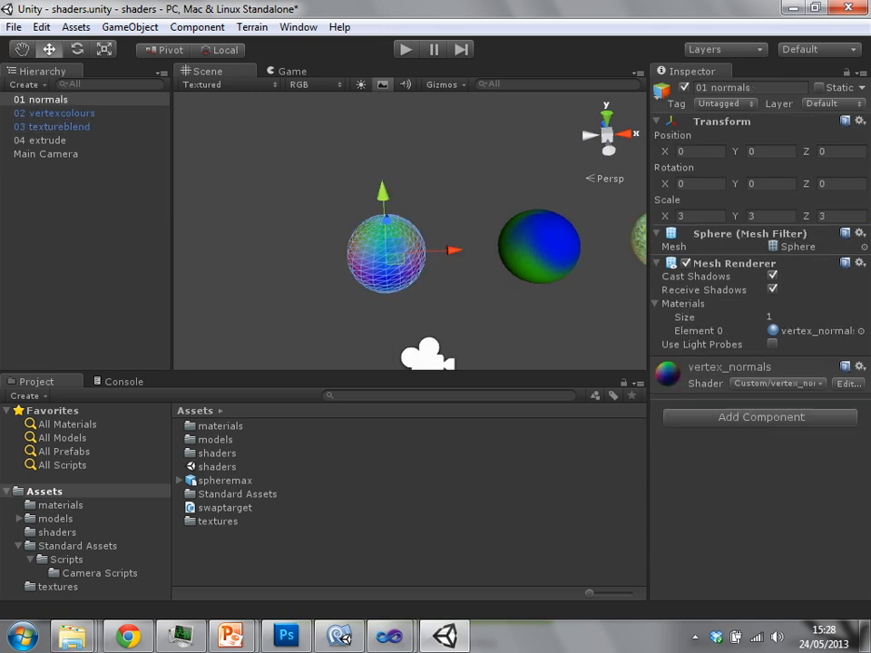
pyautogui.moveTo(386, 254); pyautogui.dragTo(356, 250, button='middle')
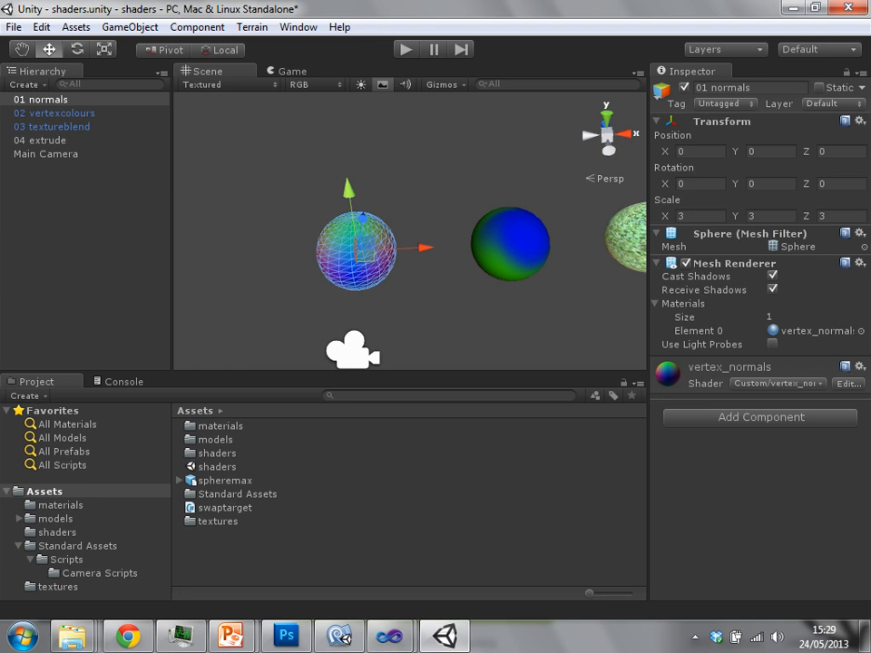
# Step: Create a new material with the default name in the Assets folder
pyautogui.click(812, 330)
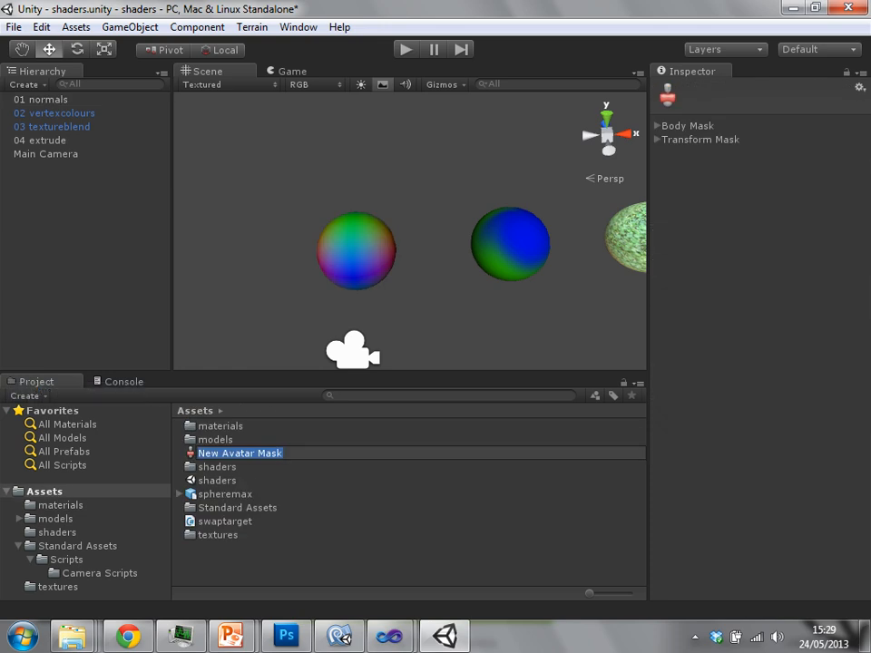
pyautogui.press('Escape')
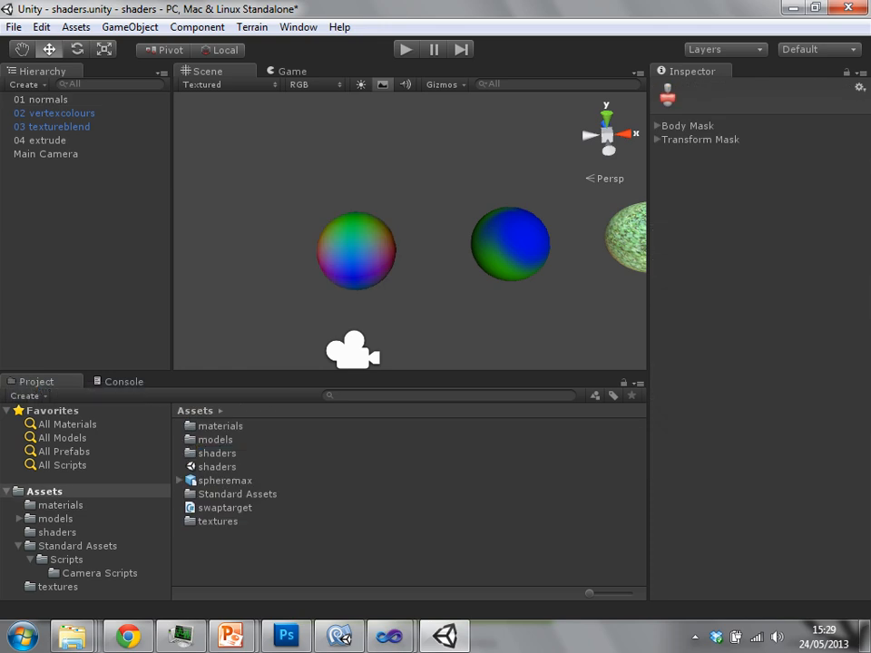
pyautogui.click(25, 396)
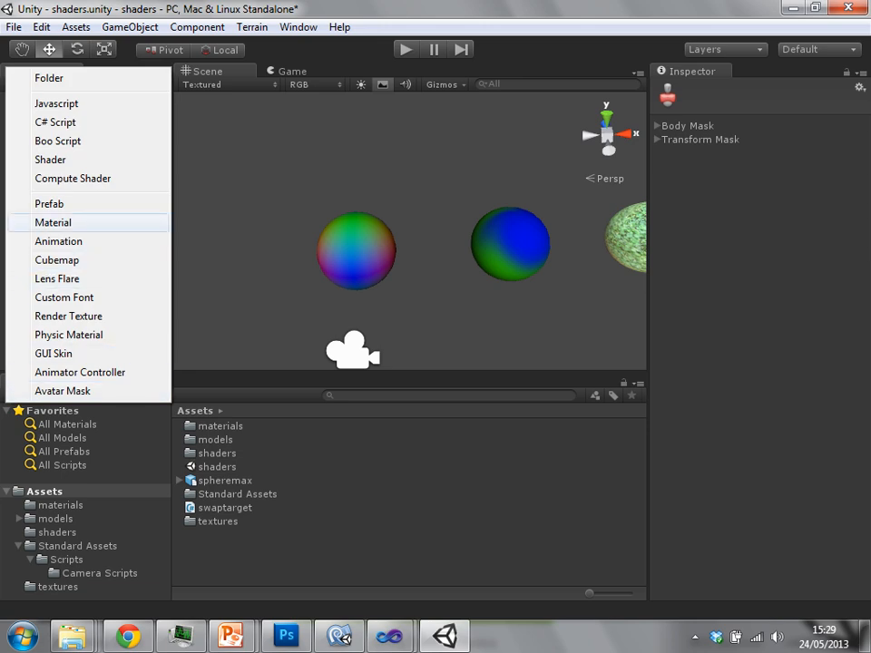
pyautogui.click(52, 223)
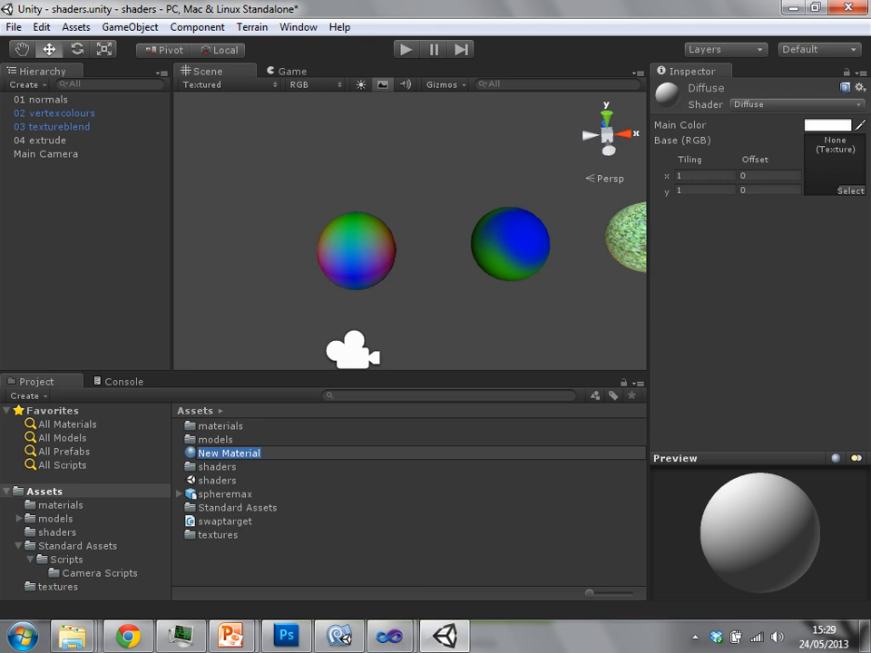
pyautogui.click(57, 531)
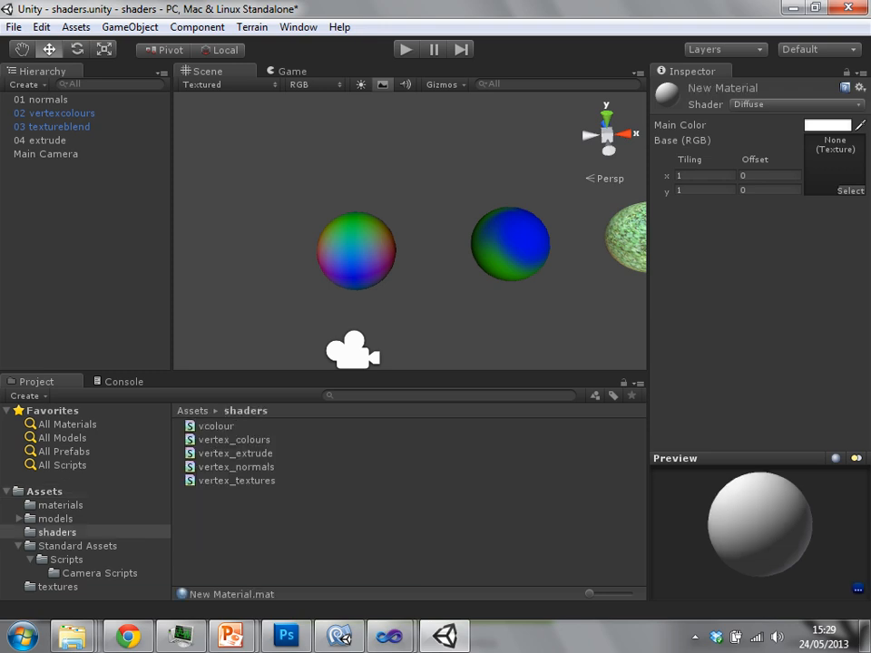
# Step: Locate the material assigned to the 01 normals sphere in the materials folder and select vertex_normals
pyautogui.click(60, 504)
pyautogui.click(356, 251)
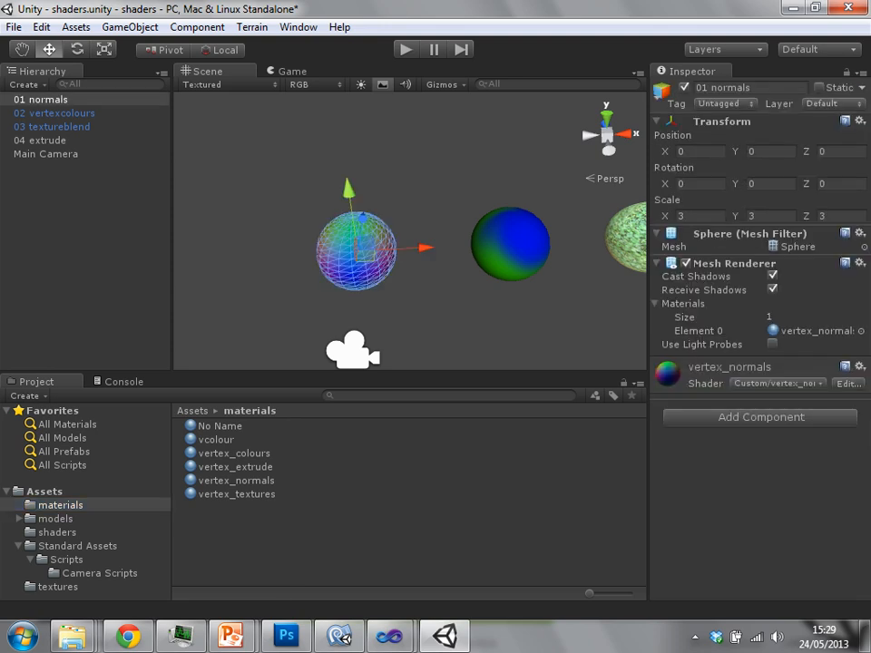
pyautogui.click(815, 330)
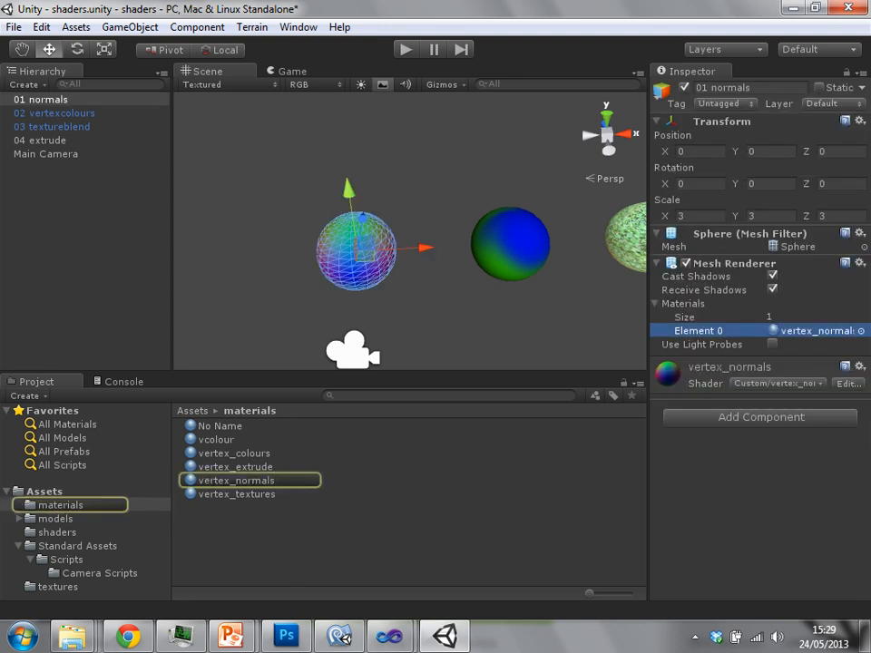
pyautogui.click(236, 480)
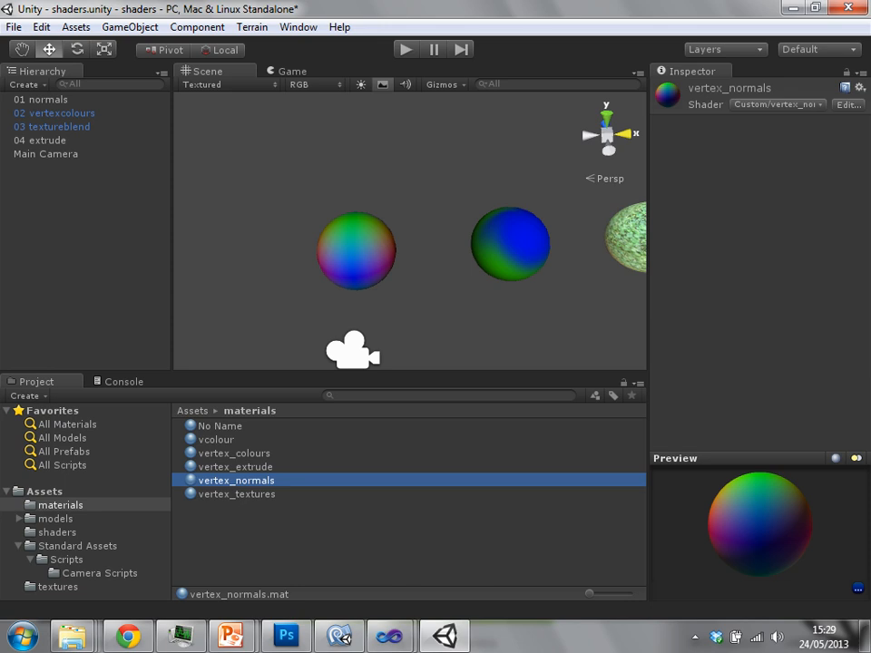
# Step: Browse the shader categories, including Custom, for the vertex_normals material and open its shader code in MonoDevelop
pyautogui.click(778, 104)
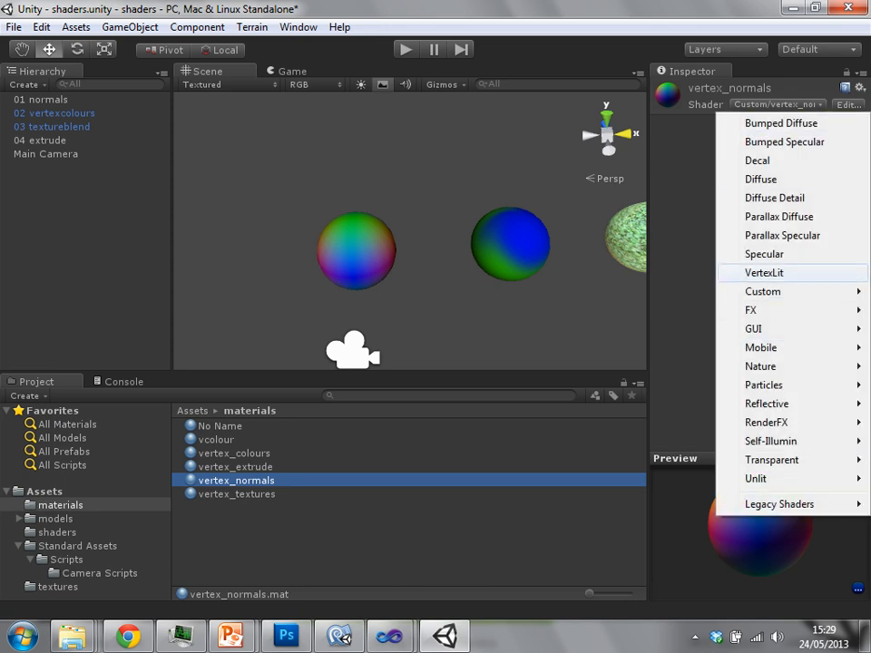
pyautogui.moveTo(771, 292)
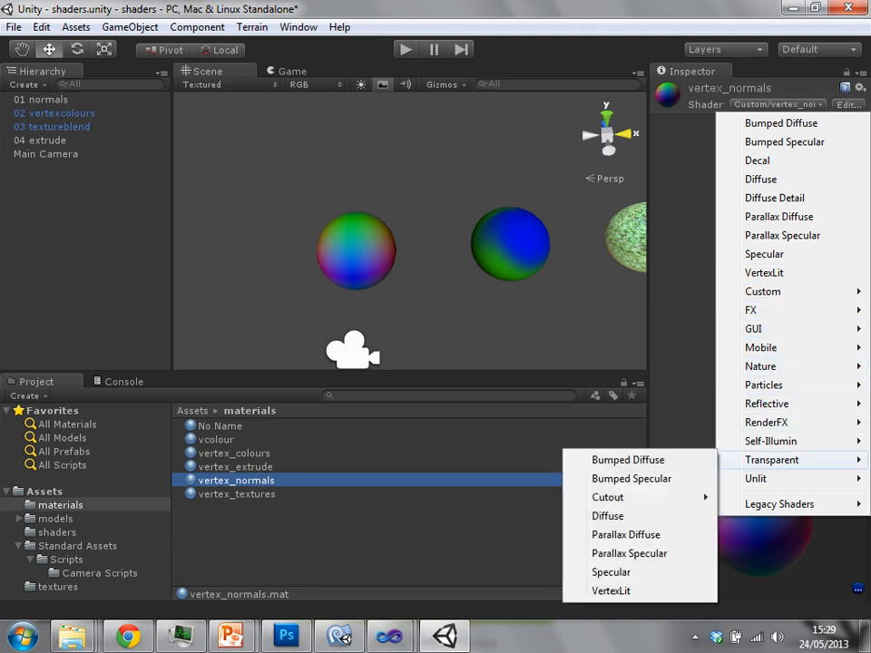
pyautogui.moveTo(756, 478)
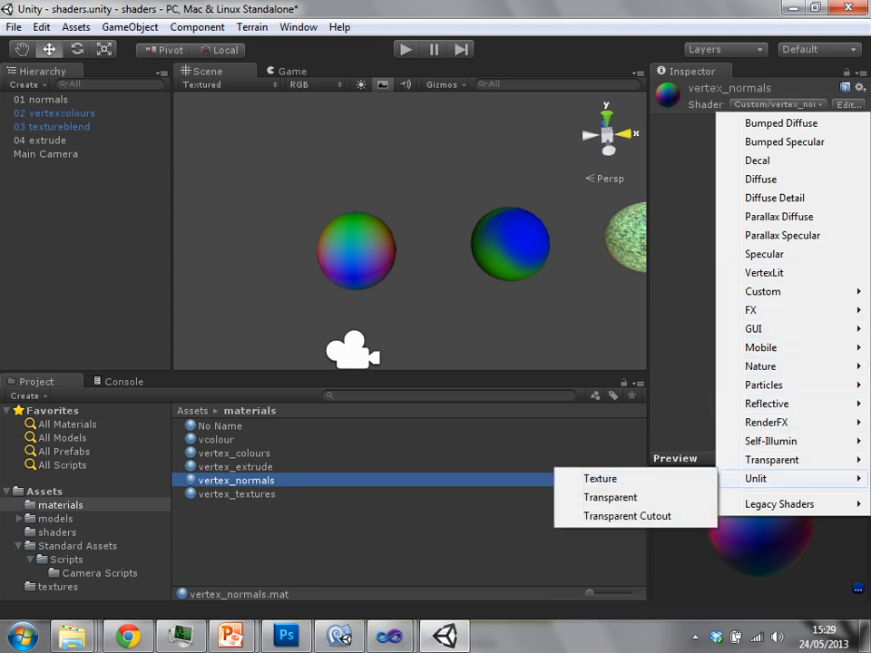
pyautogui.moveTo(771, 441)
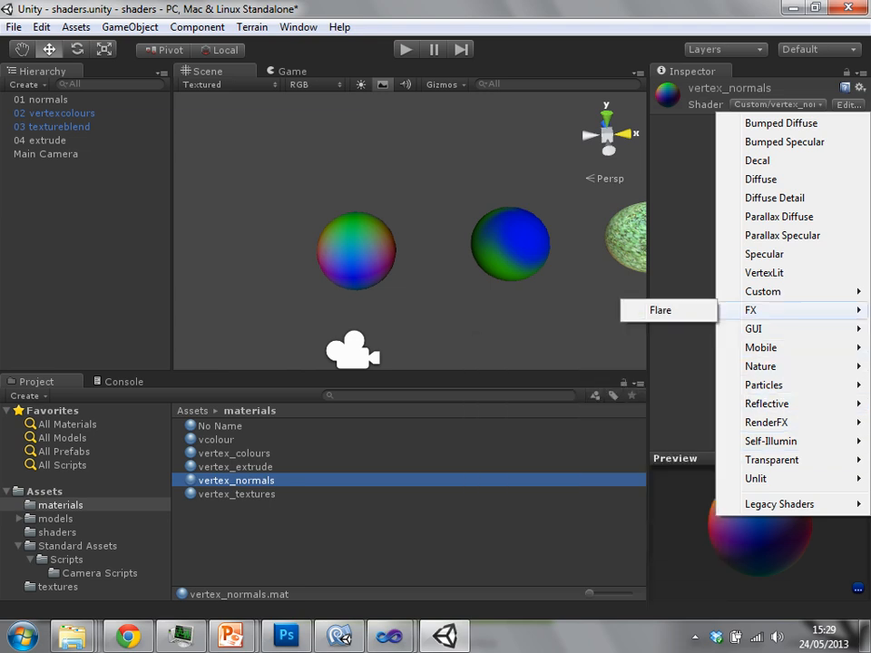
pyautogui.moveTo(762, 291)
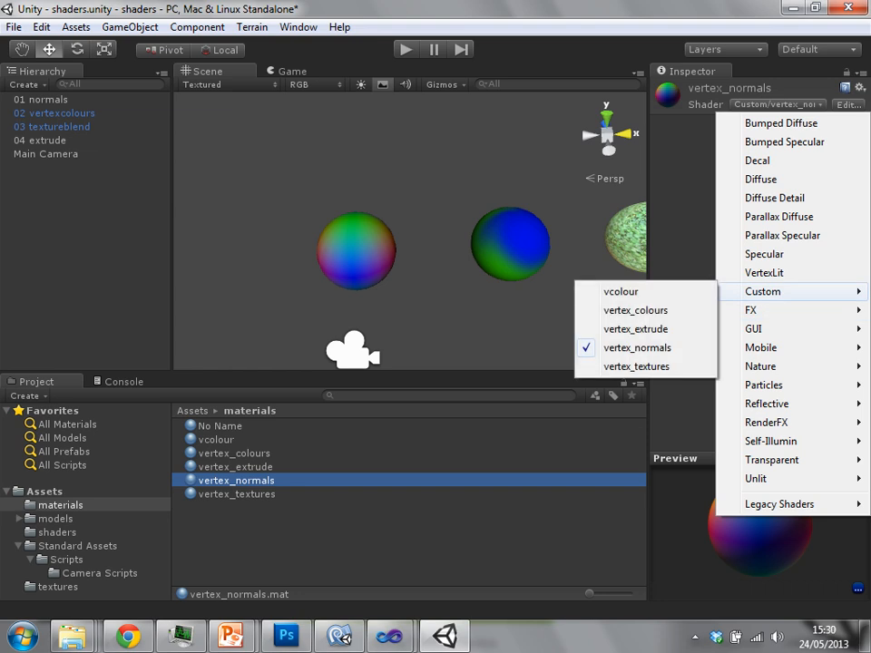
pyautogui.press('Escape')
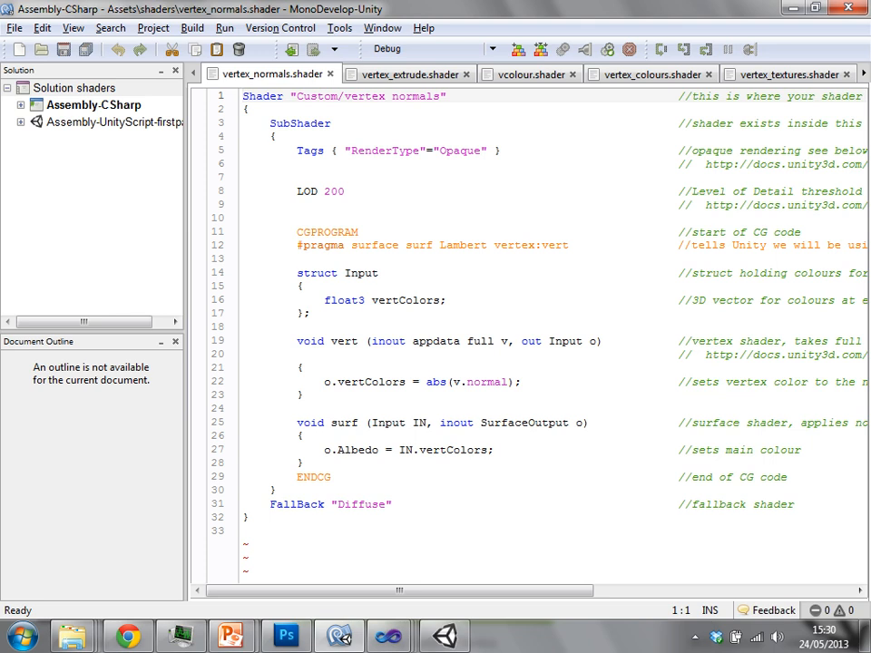
# Step: Examine the Input struct in vertex_normals.shader, highlighting part of the vertColors variable
pyautogui.hscroll(6, 535, 336)
pyautogui.click(393, 301)
pyautogui.hotkey('shift', 'Right')
pyautogui.hotkey('shift', 'Right')
pyautogui.hotkey('shift', 'Right')
pyautogui.hotkey('shift', 'Right')
pyautogui.hotkey('shift', 'Right')
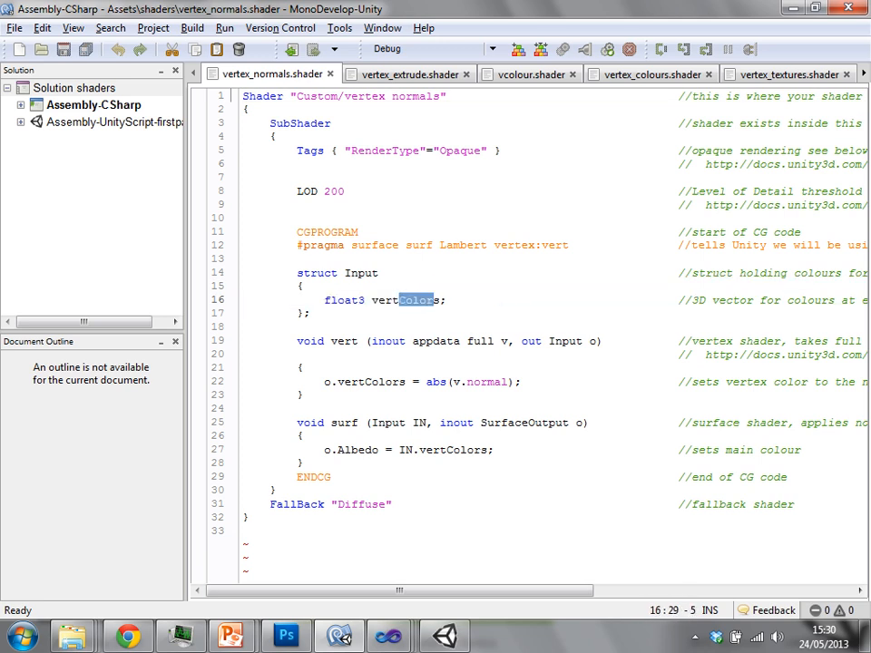
# Step: Examine the vert function, highlighting o.vertColors and the abs(v.normal) expression assigned to it
pyautogui.moveTo(399, 591)
pyautogui.mouseDown()
pyautogui.moveTo(530, 590)
pyautogui.moveTo(399, 591)
pyautogui.mouseUp()
pyautogui.moveTo(296, 341); pyautogui.dragTo(304, 395)
pyautogui.click(324, 396)
pyautogui.moveTo(297, 341); pyautogui.dragTo(406, 381)
pyautogui.click(366, 382)
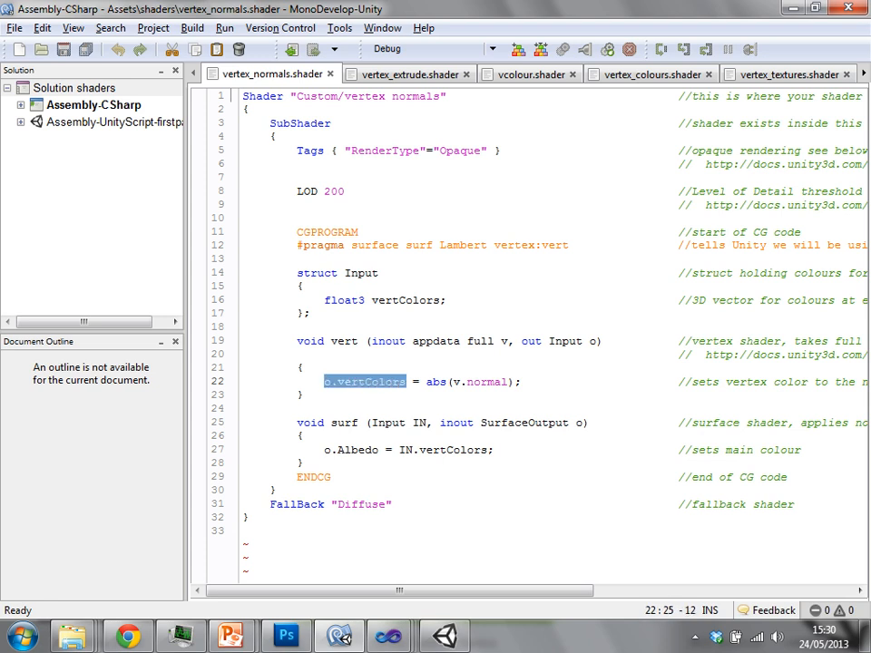
pyautogui.click(420, 382)
pyautogui.moveTo(510, 382); pyautogui.dragTo(427, 382)
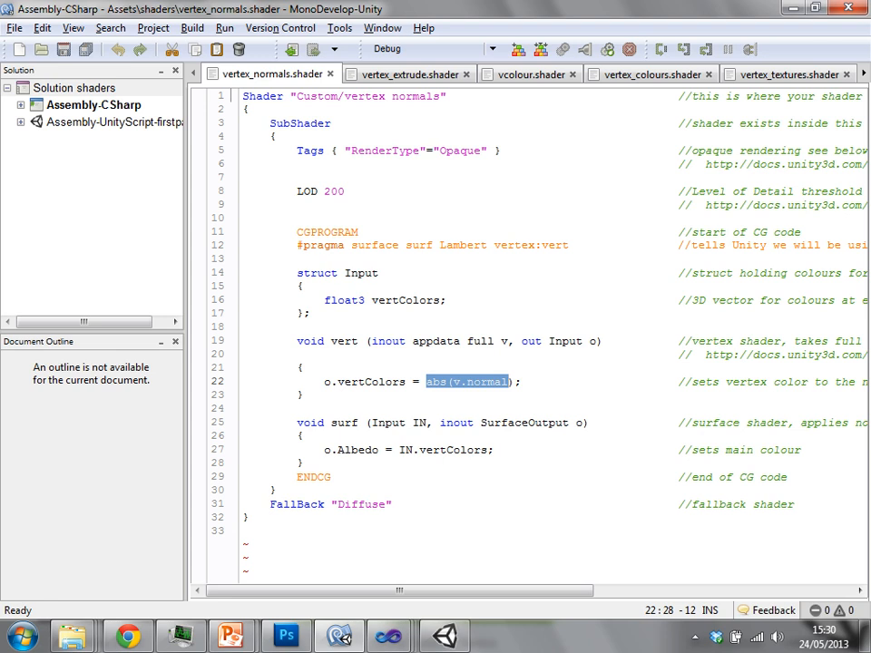
# Step: Examine the surf function, highlighting its declaration and the line o.Albedo = IN.vertColors;
pyautogui.moveTo(331, 423); pyautogui.dragTo(379, 423)
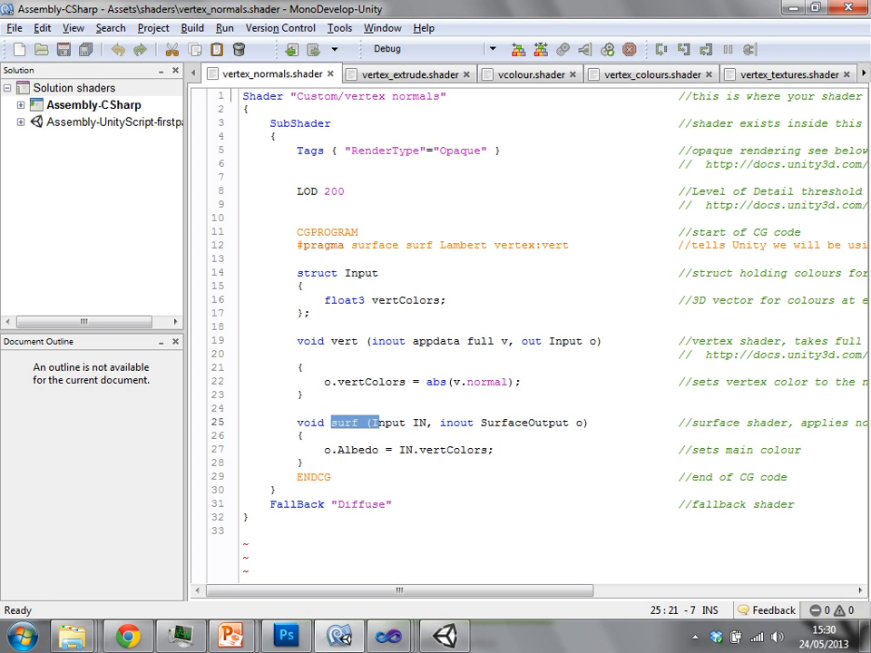
pyautogui.moveTo(324, 450); pyautogui.dragTo(502, 451)
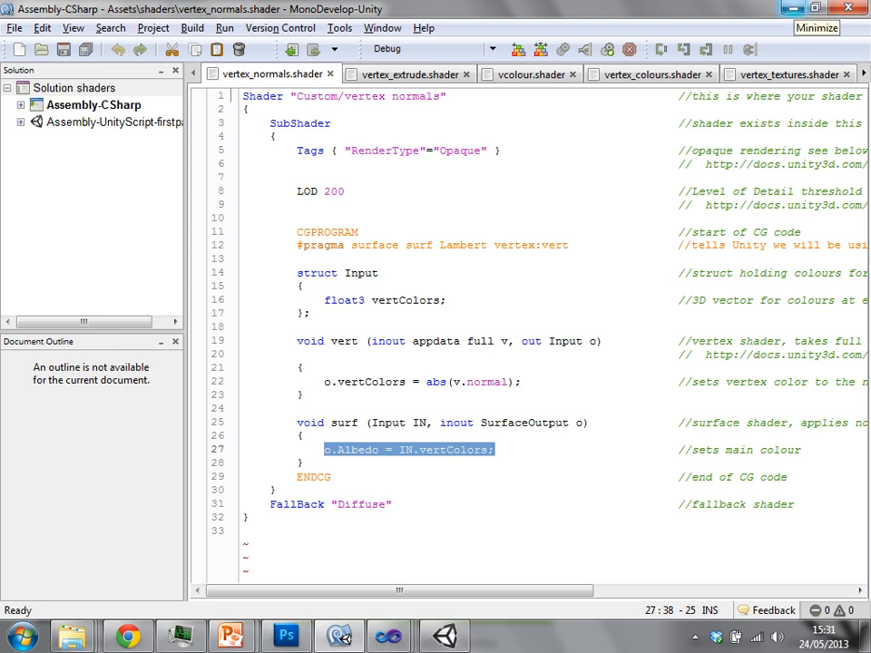
# Step: Return to Unity, play the shaders scene and show it in the Scene view
pyautogui.click(788, 7)
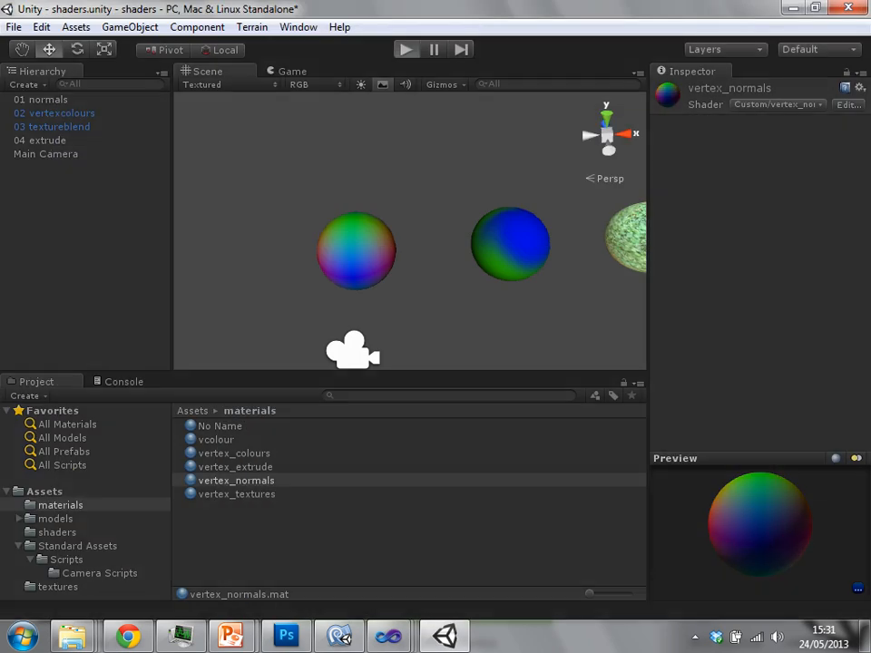
pyautogui.hotkey('ctrl', 'p')
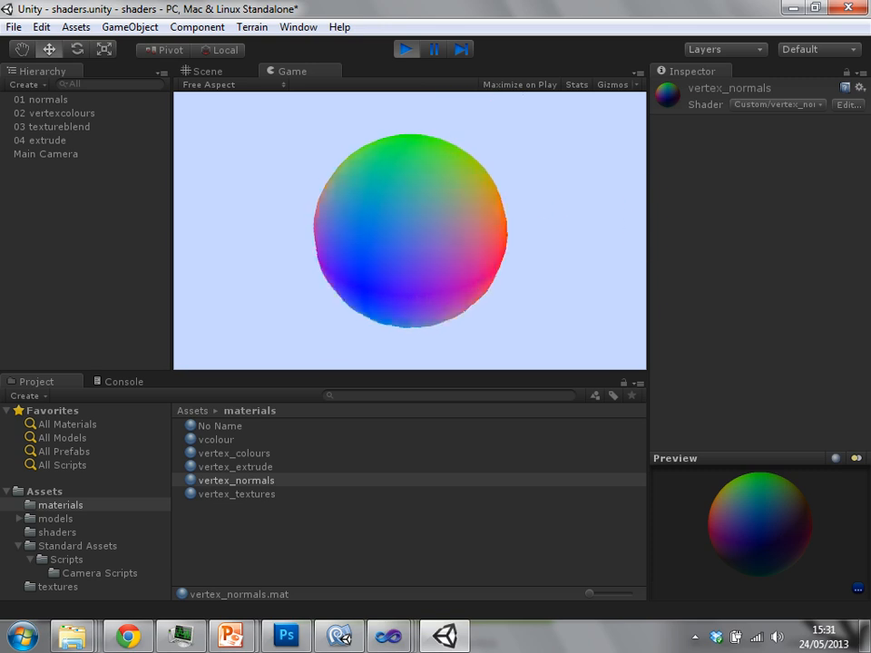
pyautogui.hotkey('ctrl', '1')
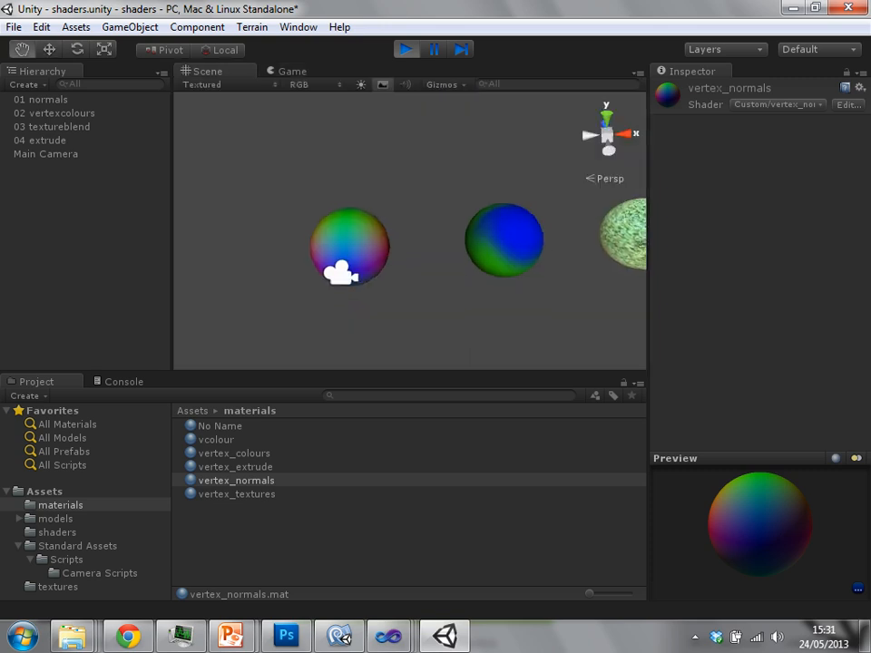
# Step: Examine the normals and vertexcolours spheres from several angles in the running scene
pyautogui.keyDown('alt'); pyautogui.moveTo(272, 263); pyautogui.dragTo(598, 263); pyautogui.keyUp('alt')
pyautogui.moveTo(502, 255); pyautogui.dragTo(406, 227, button='middle')
pyautogui.keyDown('alt'); pyautogui.moveTo(405, 226); pyautogui.dragTo(632, 230); pyautogui.keyUp('alt')
pyautogui.moveTo(632, 230); pyautogui.dragTo(576, 239, button='middle')
pyautogui.scroll(7, 409, 231)
pyautogui.scroll(4, 409, 230)
pyautogui.moveTo(381, 190); pyautogui.dragTo(572, 322, button='middle')
pyautogui.keyDown('alt'); pyautogui.moveTo(573, 273); pyautogui.dragTo(178, 265); pyautogui.keyUp('alt')
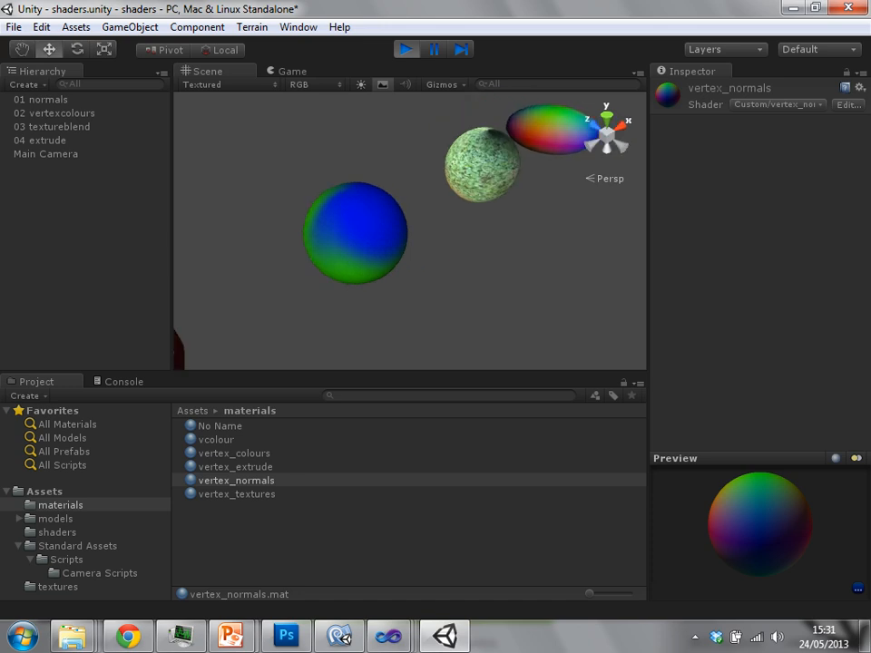
# Step: Examine the surface of the textureblend sphere up close from different sides
pyautogui.keyDown('alt'); pyautogui.moveTo(226, 236); pyautogui.dragTo(576, 259); pyautogui.keyUp('alt')
pyautogui.moveTo(381, 208); pyautogui.dragTo(575, 315, button='middle')
pyautogui.keyDown('alt'); pyautogui.moveTo(390, 276); pyautogui.dragTo(572, 172); pyautogui.keyUp('alt')
pyautogui.moveTo(572, 172); pyautogui.dragTo(504, 195, button='middle')
pyautogui.scroll(1, 504, 195)
pyautogui.scroll(5, 497, 196)
pyautogui.keyDown('alt'); pyautogui.moveTo(497, 196); pyautogui.dragTo(571, 109); pyautogui.keyUp('alt')
pyautogui.moveTo(572, 109); pyautogui.dragTo(499, 132, button='middle')
pyautogui.moveTo(381, 272); pyautogui.dragTo(398, 182, button='middle')
pyautogui.keyDown('alt'); pyautogui.moveTo(398, 182); pyautogui.dragTo(589, 192); pyautogui.keyUp('alt')
pyautogui.keyDown('alt'); pyautogui.moveTo(470, 188); pyautogui.dragTo(272, 326); pyautogui.keyUp('alt')
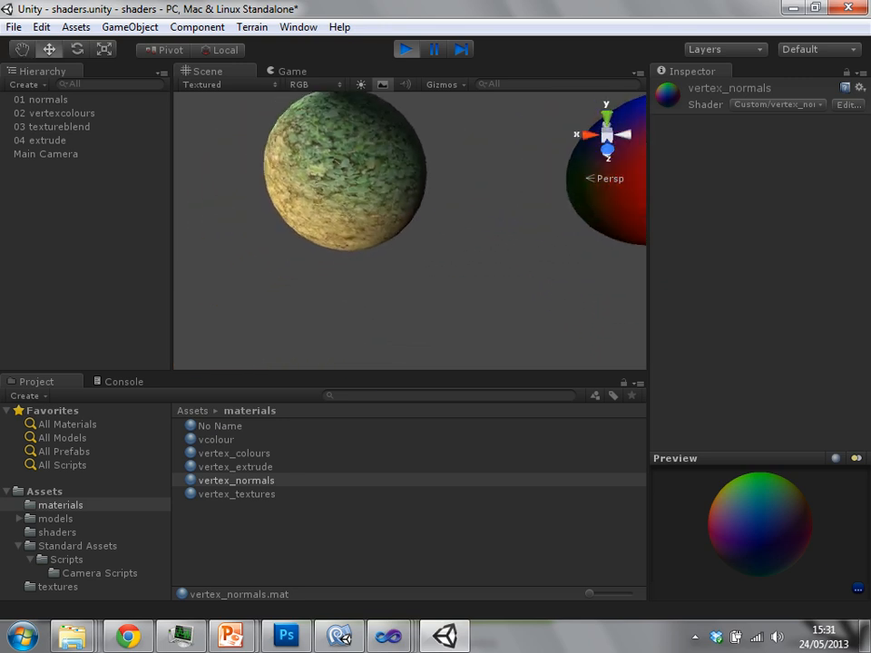
# Step: Examine the 04 extrude sphere up close with its mesh wireframe shown, and stop playing the scene
pyautogui.moveTo(300, 227); pyautogui.dragTo(556, 250, button='middle')
pyautogui.moveTo(381, 226); pyautogui.dragTo(469, 269, button='middle')
pyautogui.scroll(-3, 409, 231)
pyautogui.moveTo(409, 231); pyautogui.dragTo(443, 260, button='middle')
pyautogui.scroll(5, 410, 231)
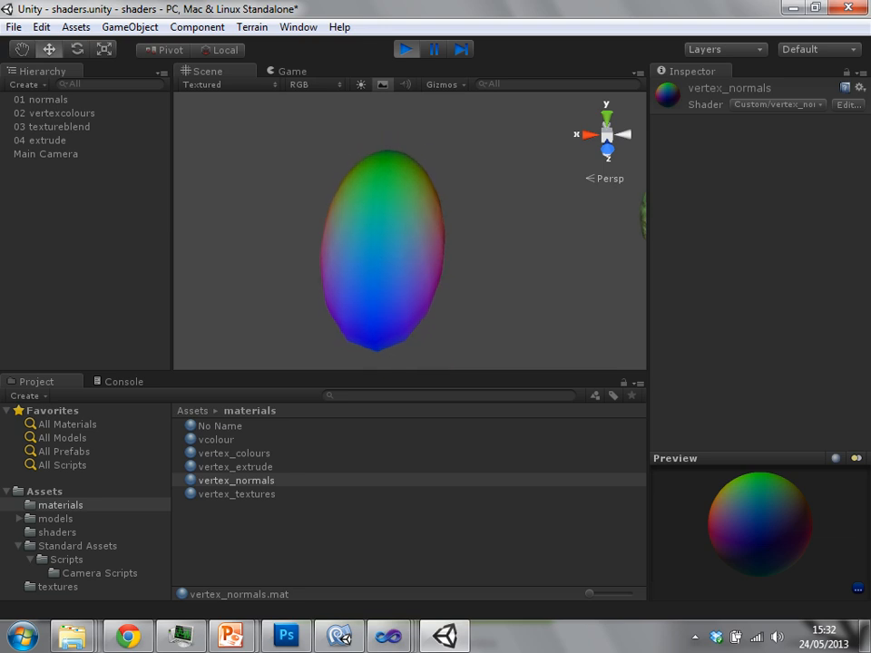
pyautogui.click(40, 139)
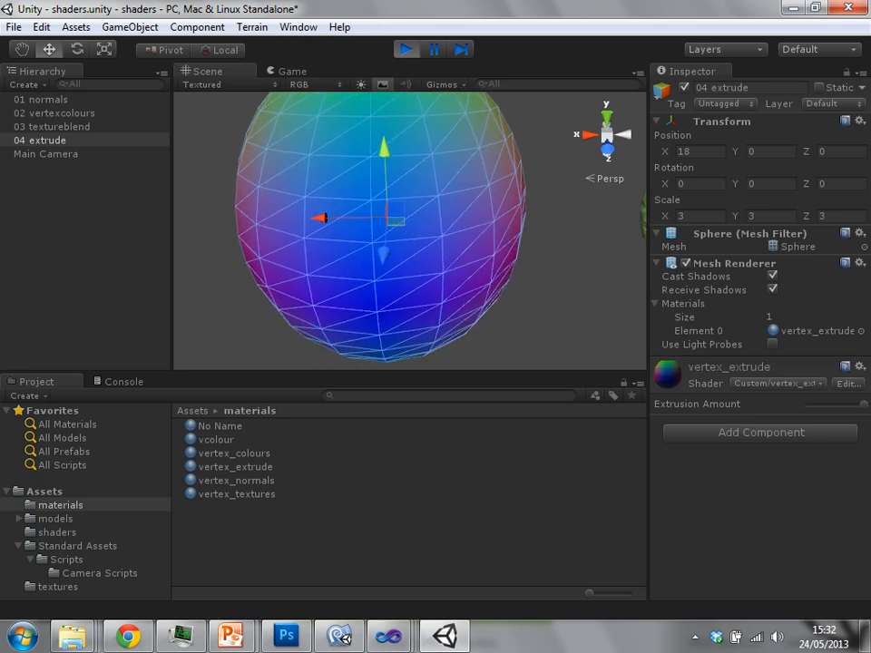
pyautogui.hotkey('ctrl', 'p')
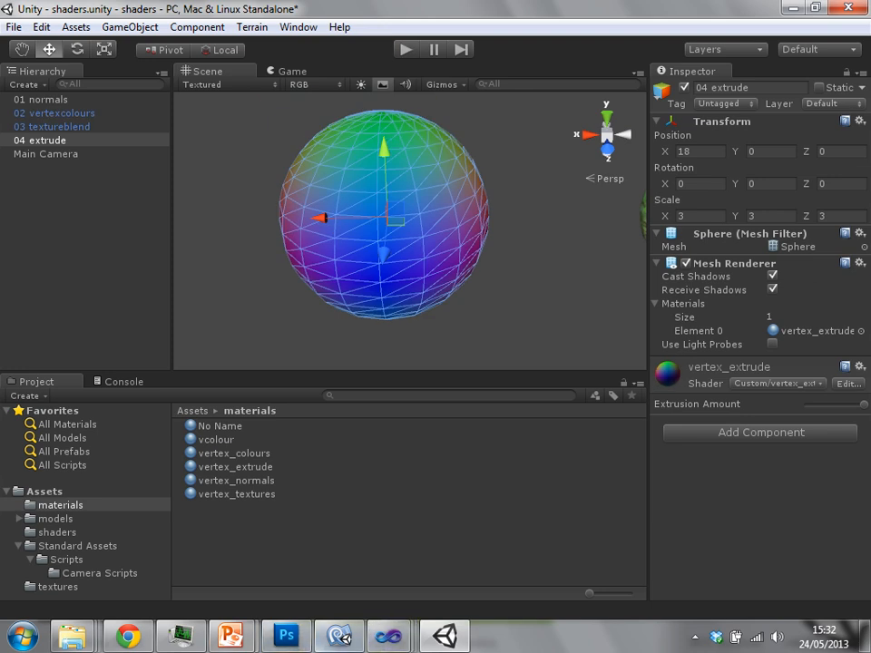
# Step: Switch to Chrome and examine the built-in shaders downloads on the Unity download archive page
pyautogui.moveTo(233, 635)
pyautogui.click(317, 543)
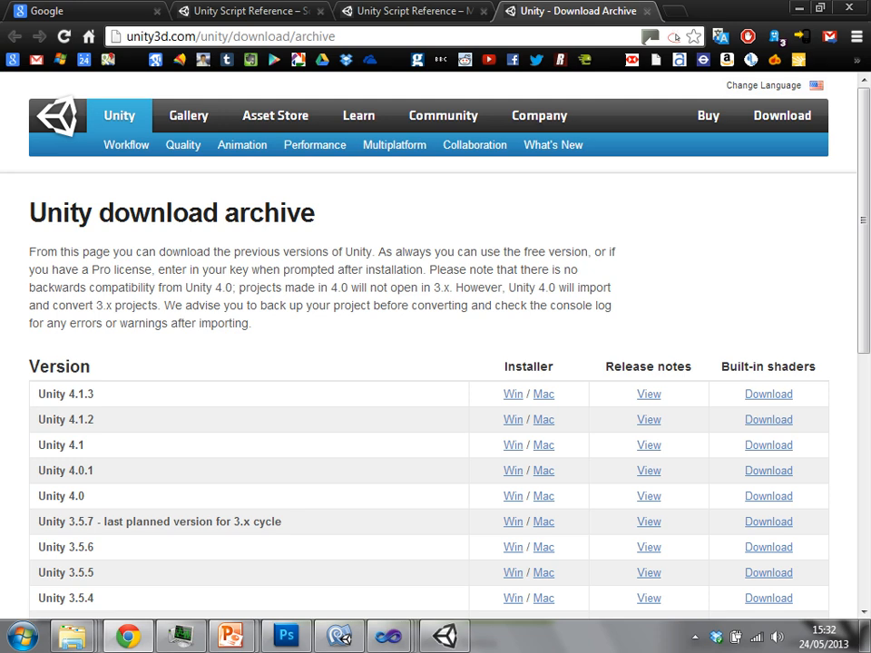
pyautogui.scroll(-2, 769, 223)
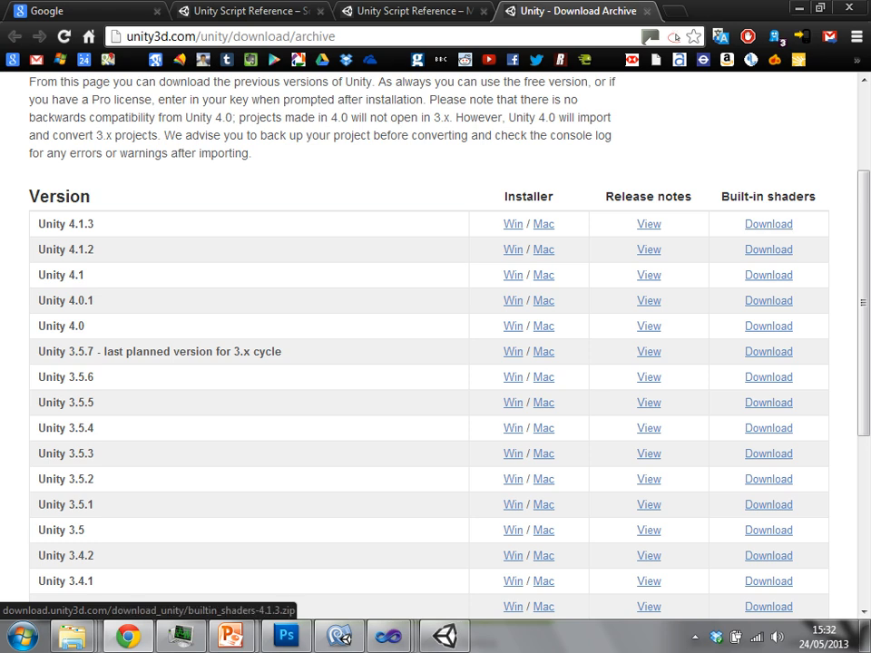
pyautogui.scroll(2, 436, 345)
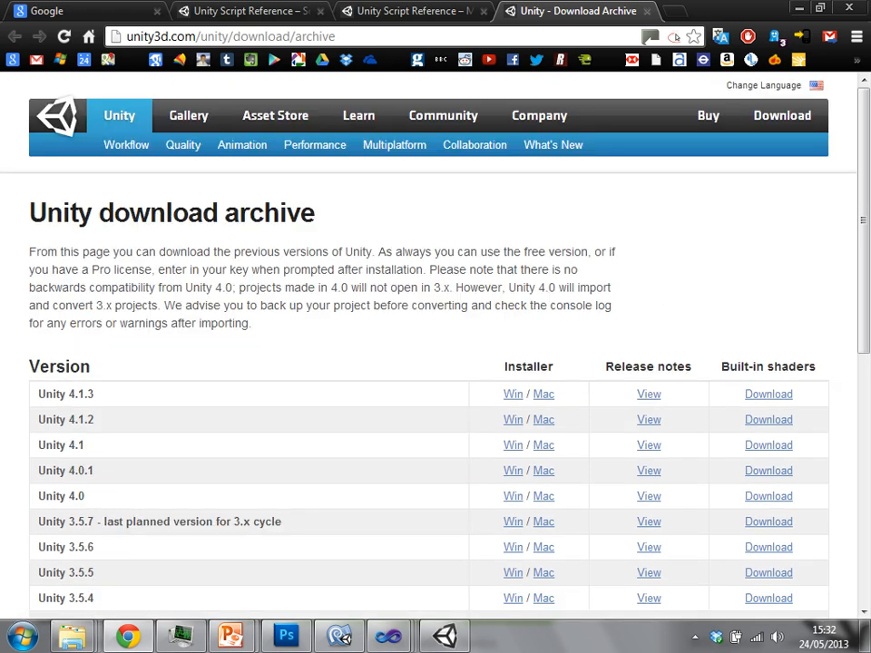